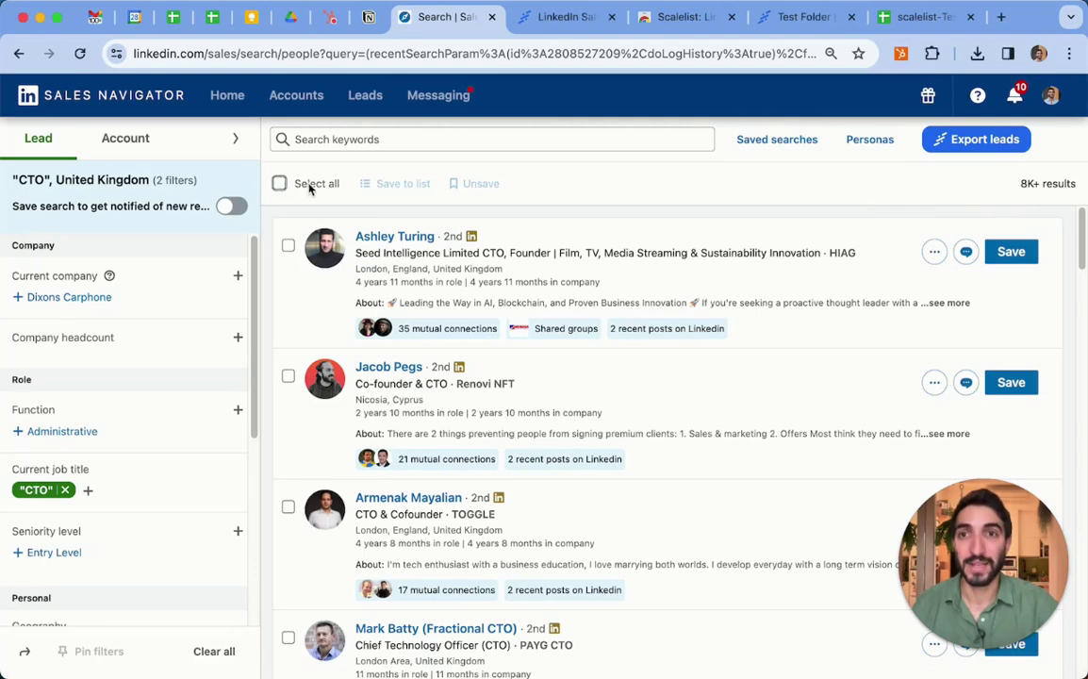
Select every lead on the results page, then clear the selection again.
left_click(279, 183)
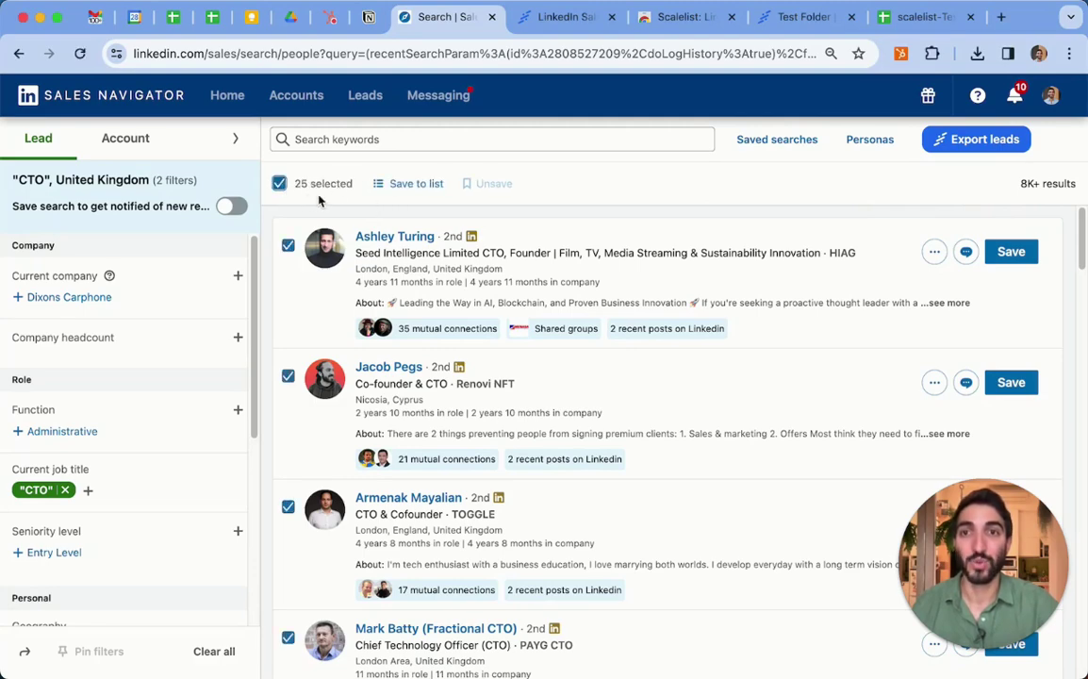
scroll(744, 266, "down", 20)
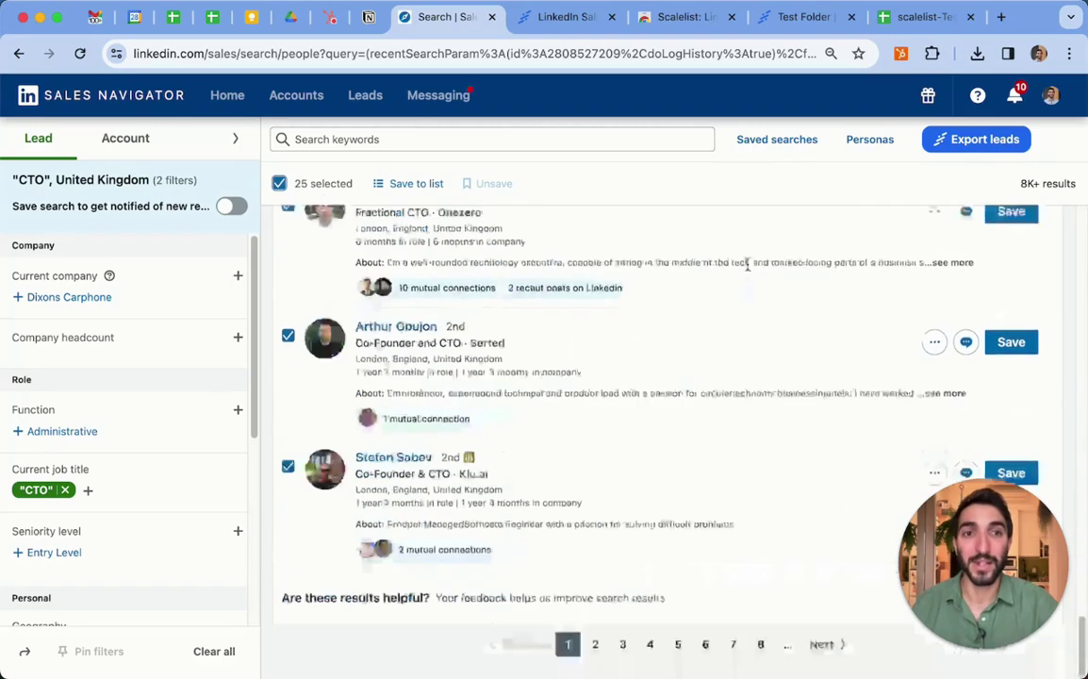
left_click(787, 653)
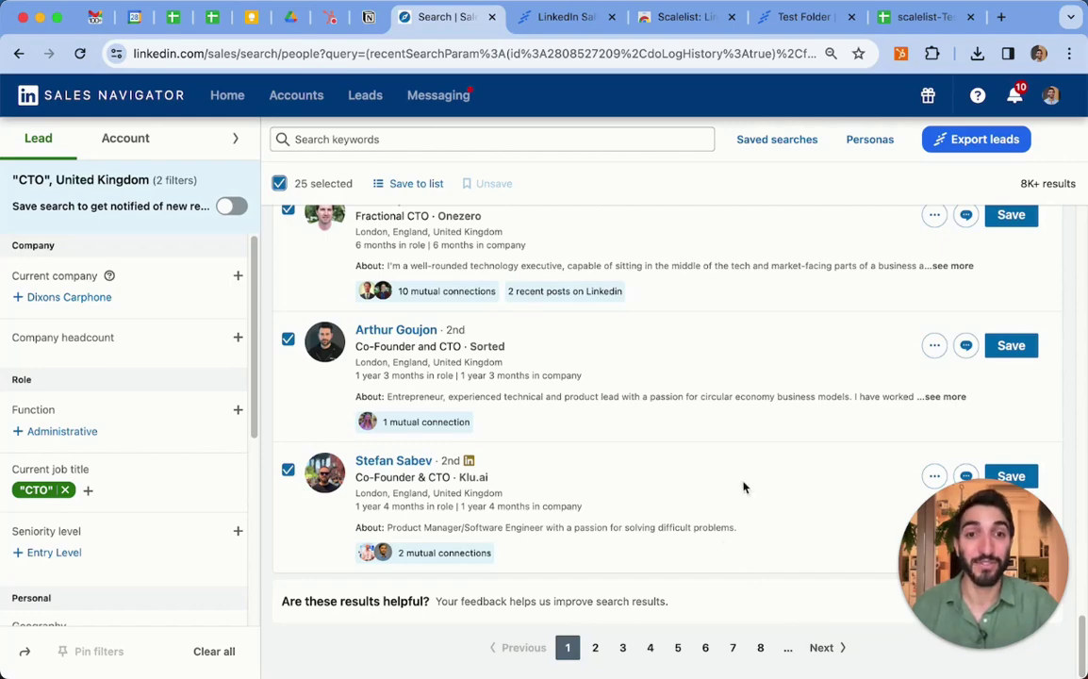
scroll(781, 396, "up", 10)
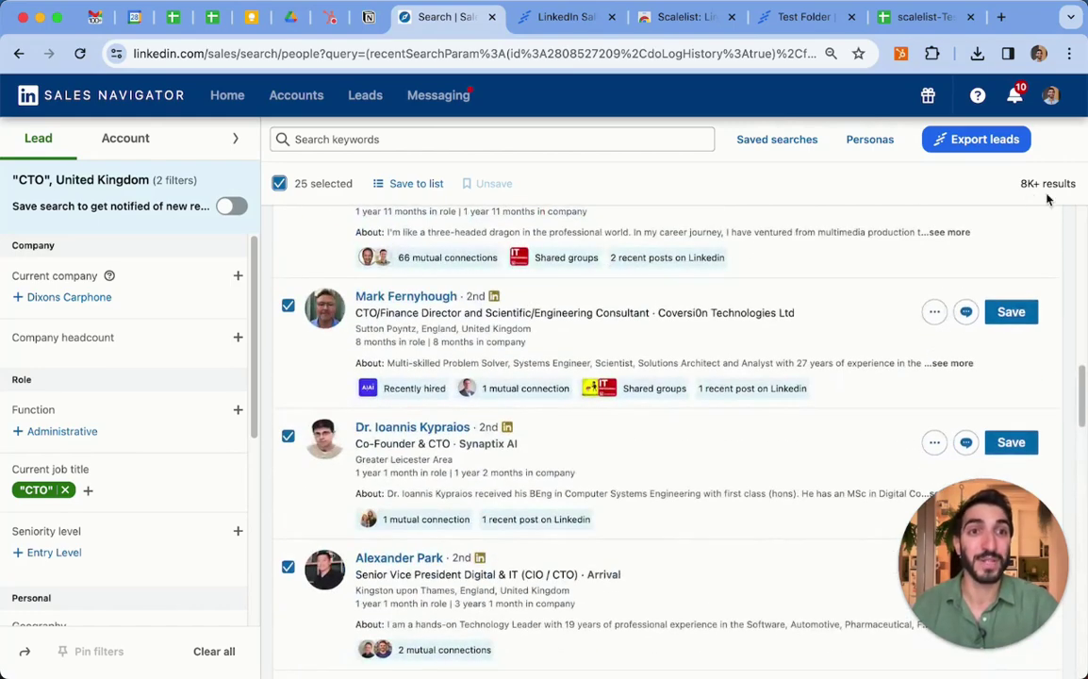
scroll(896, 284, "up", 1)
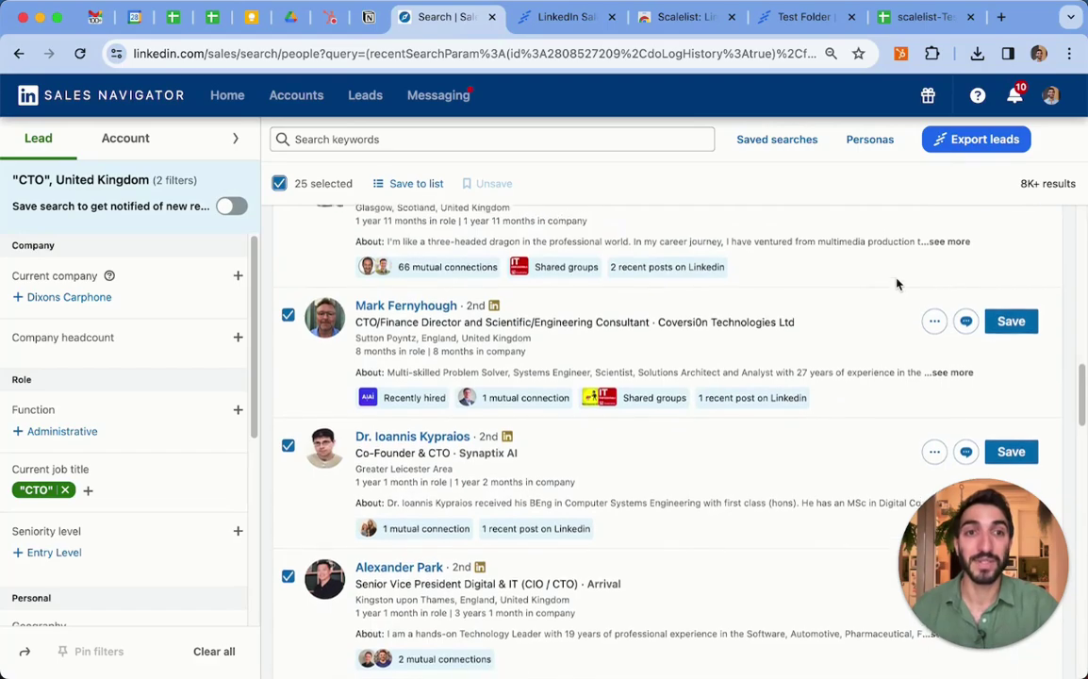
scroll(896, 284, "up", 8)
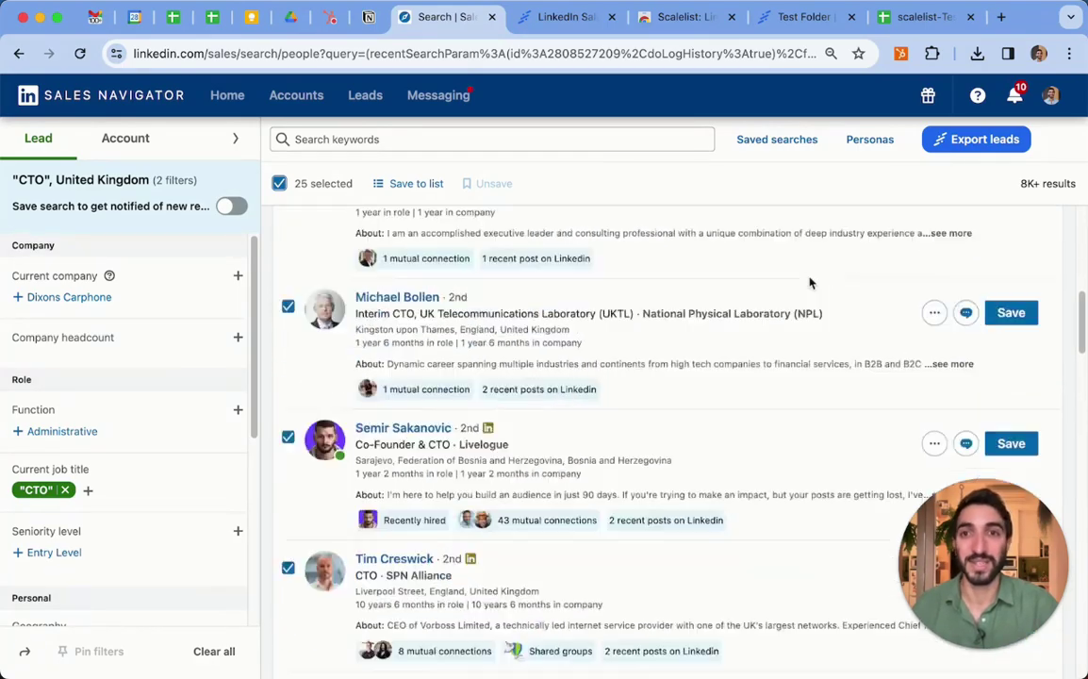
scroll(801, 282, "up", 5)
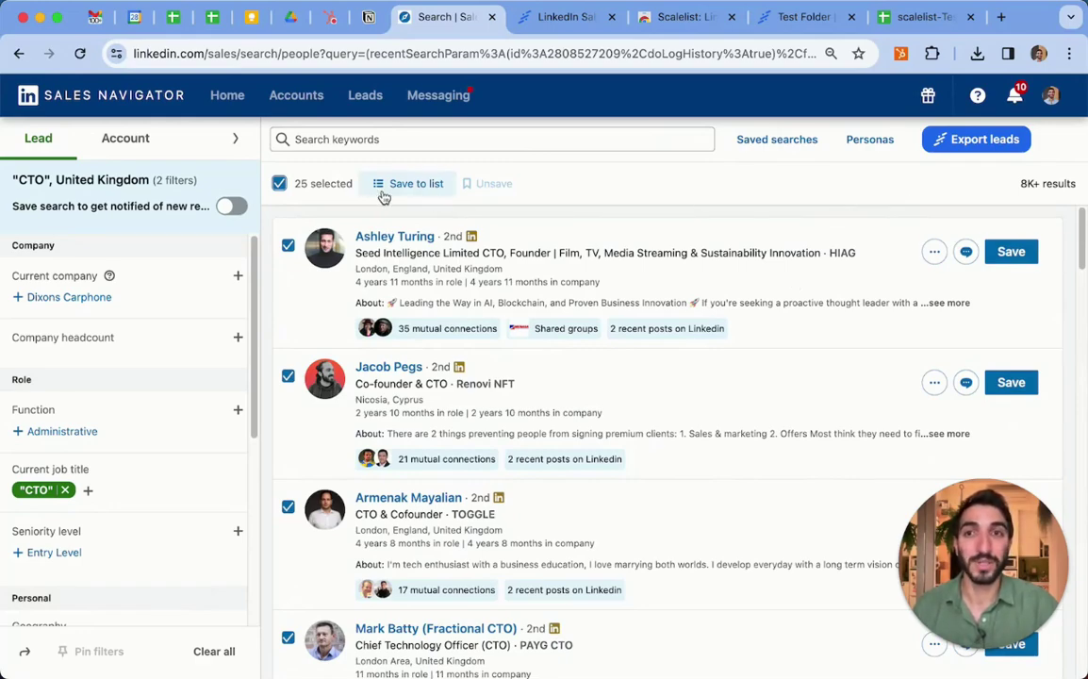
left_click(279, 183)
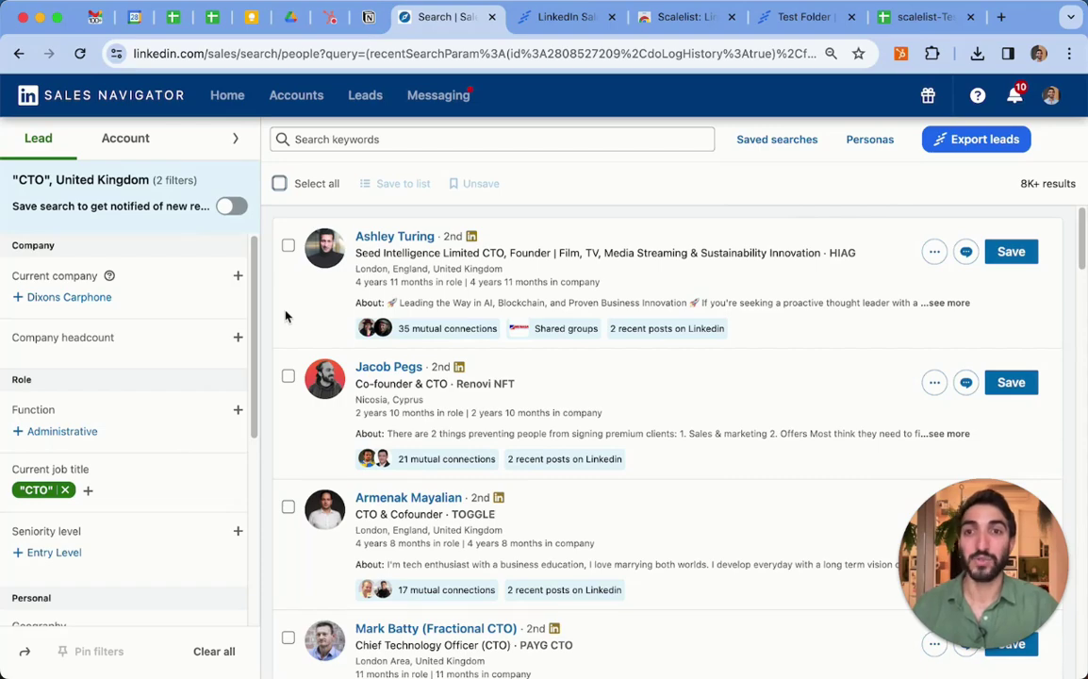
Expand the lead filters from the Account arrow into the full filter view.
scroll(165, 493, "down", 5)
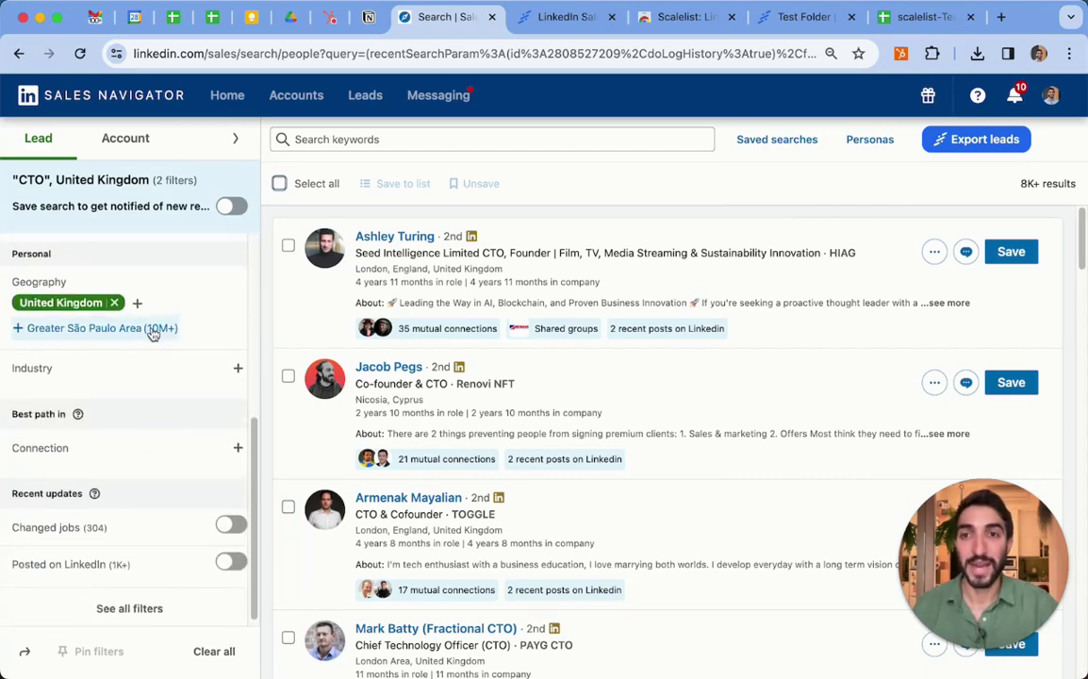
scroll(153, 333, "up", 5)
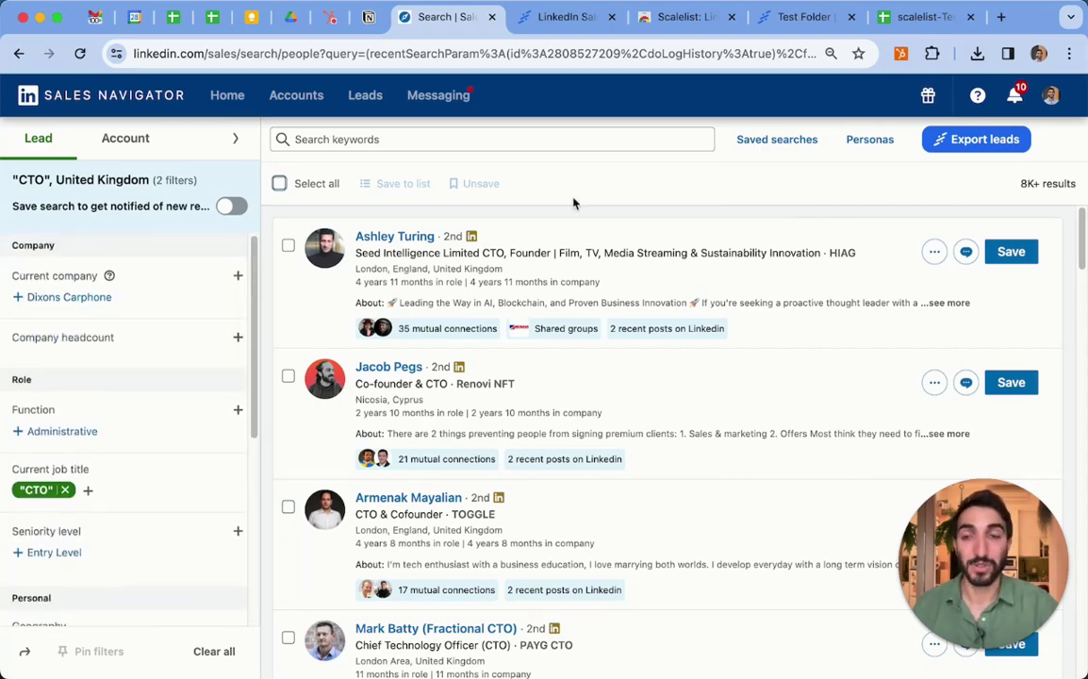
left_click(235, 138)
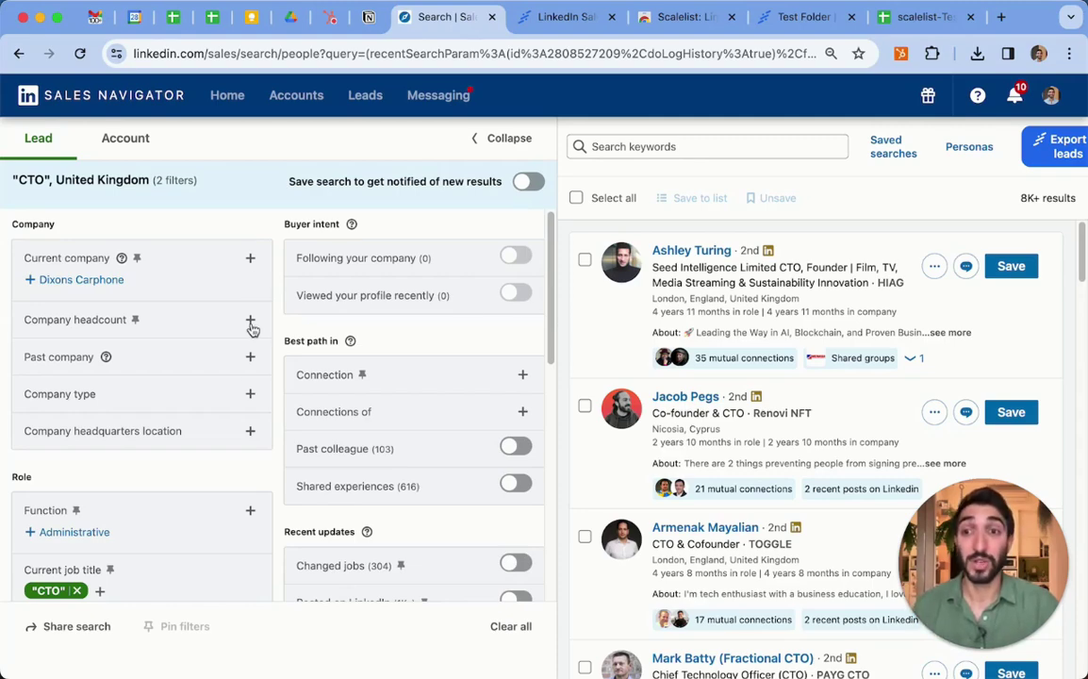
Show Years in current company options and add Less than 1 year and 1 to 2 years filters.
scroll(244, 377, "down", 3)
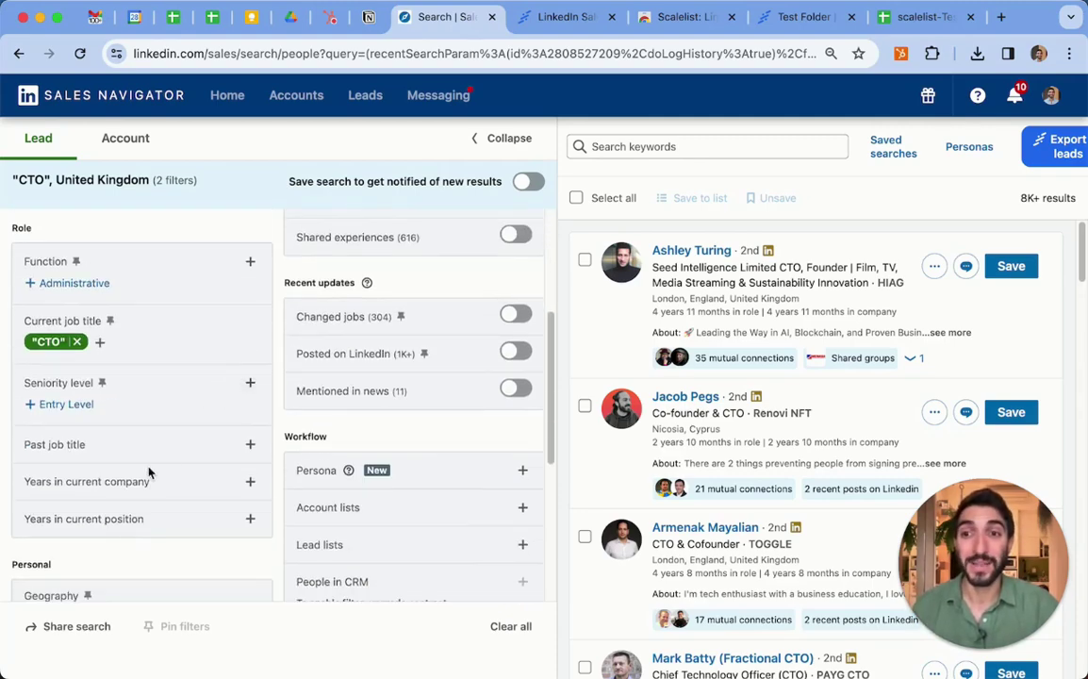
left_click(184, 486)
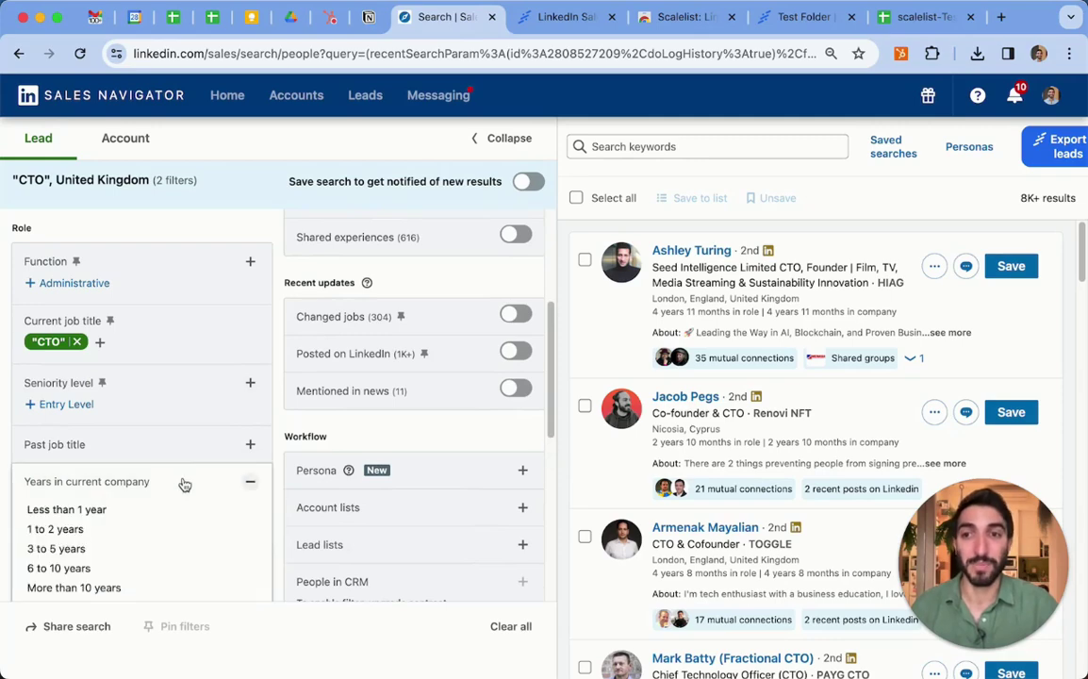
scroll(188, 396, "down", 1)
left_click(107, 417)
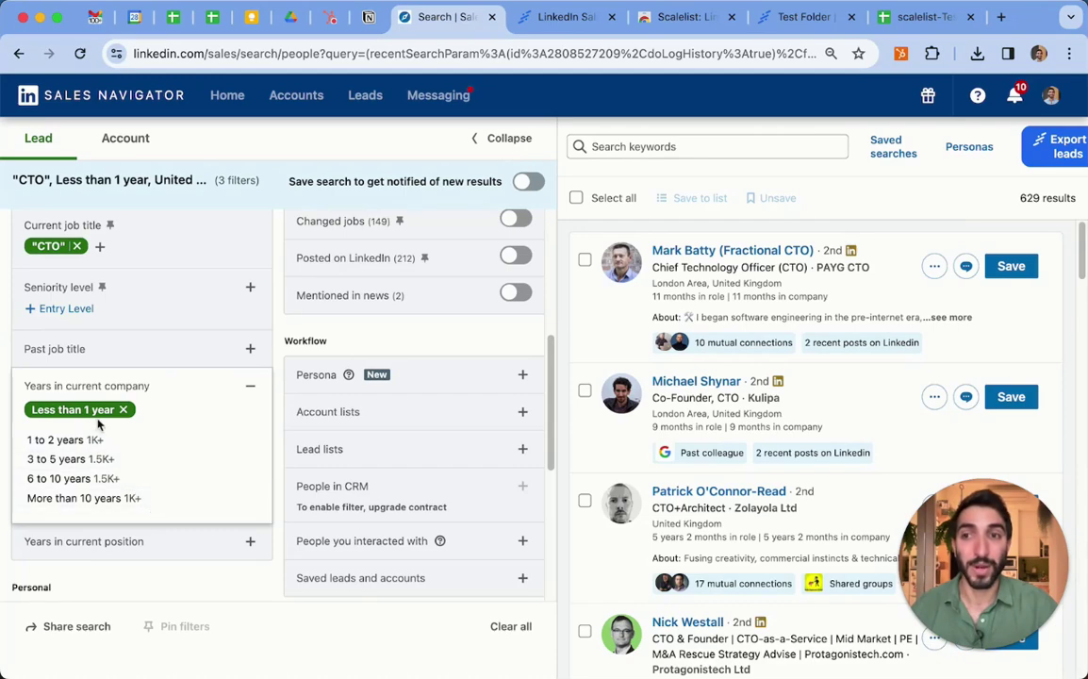
left_click(62, 443)
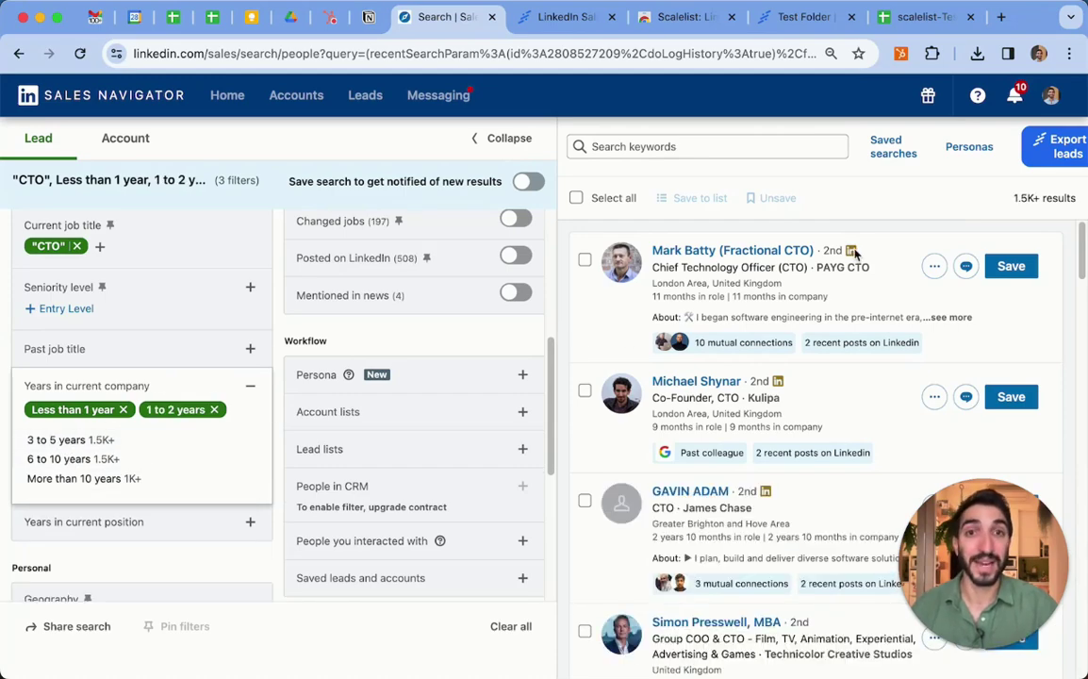
Remove both tenure chips, add then remove 3 to 5 years, and collapse the filters.
left_click(214, 409)
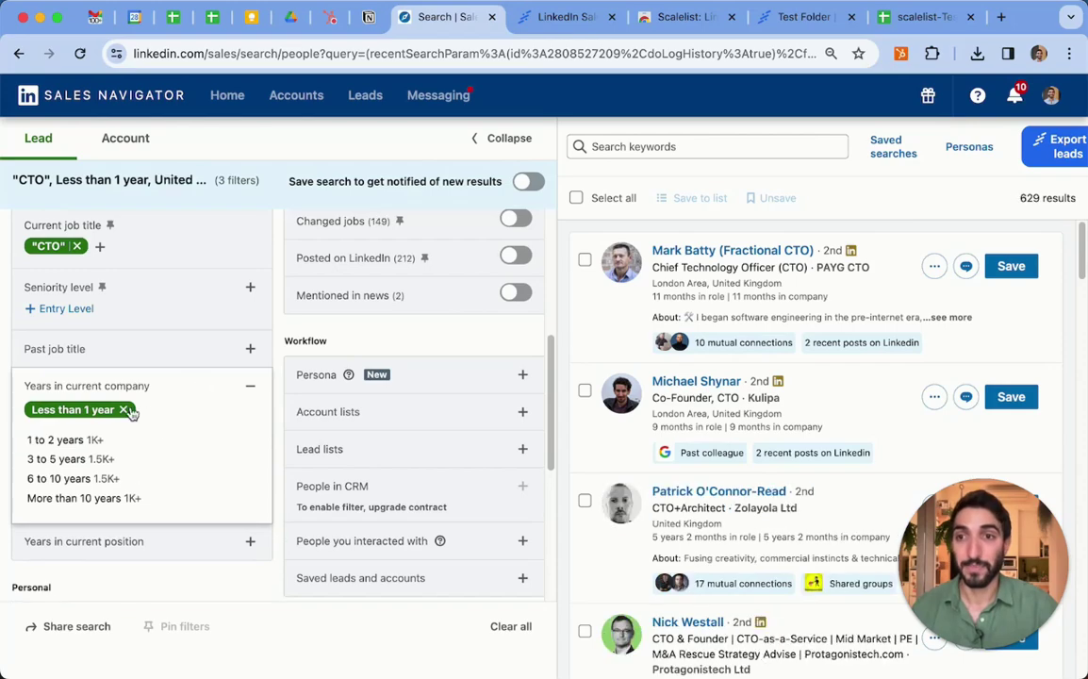
left_click(122, 409)
left_click(80, 453)
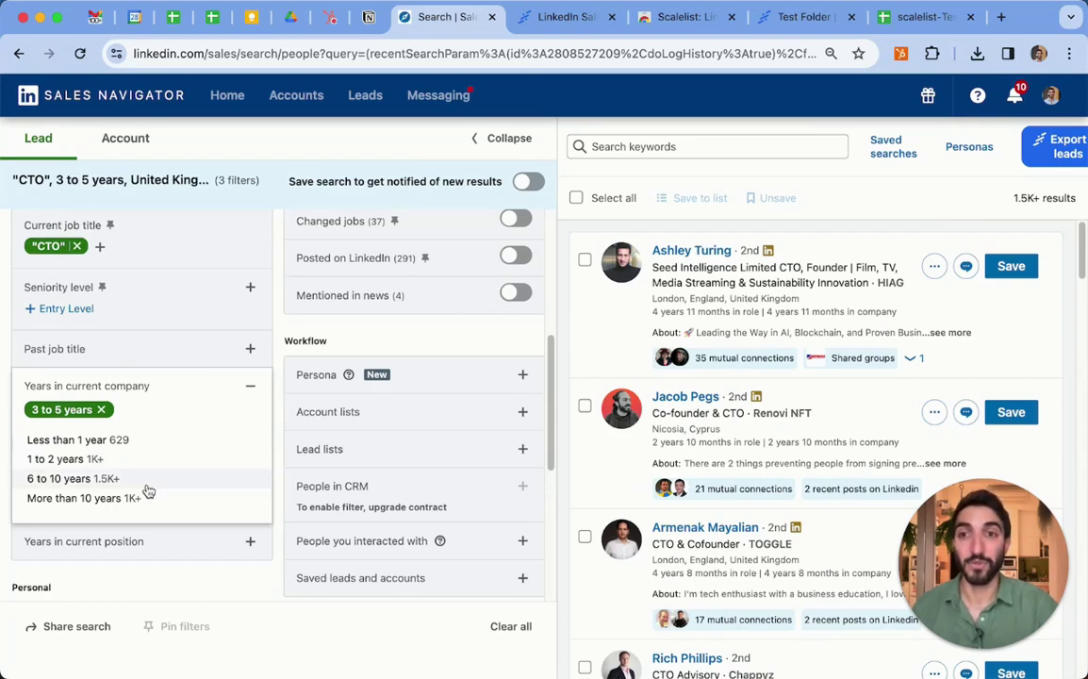
left_click(101, 409)
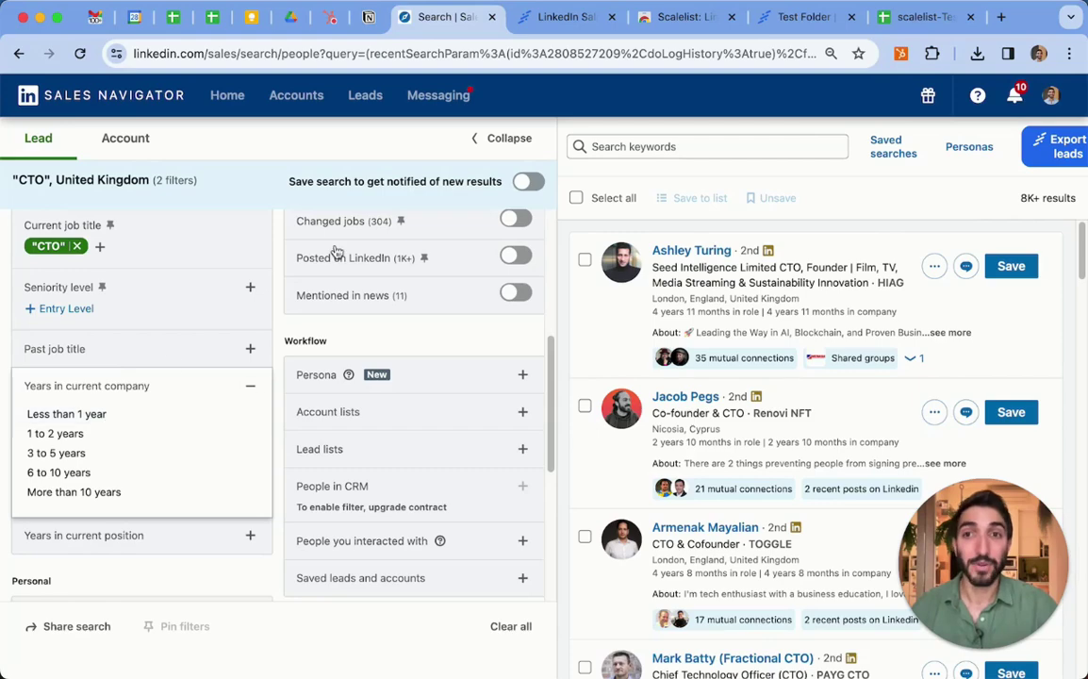
left_click(481, 137)
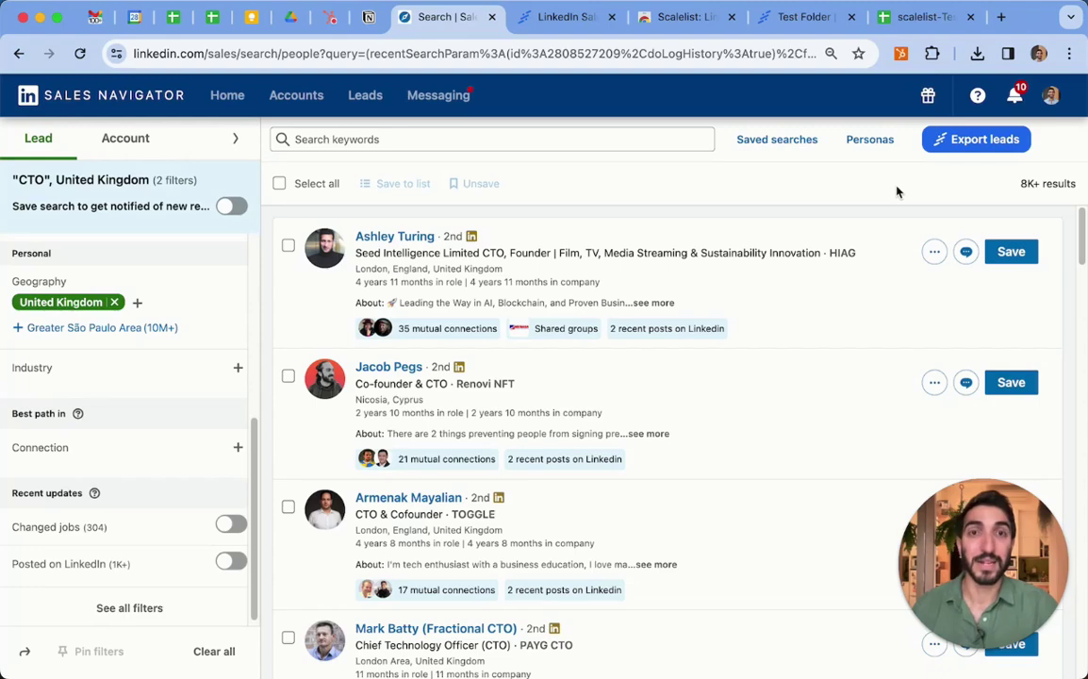
Switch to the browser tab showing the scalelist.com landing page.
left_click(564, 27)
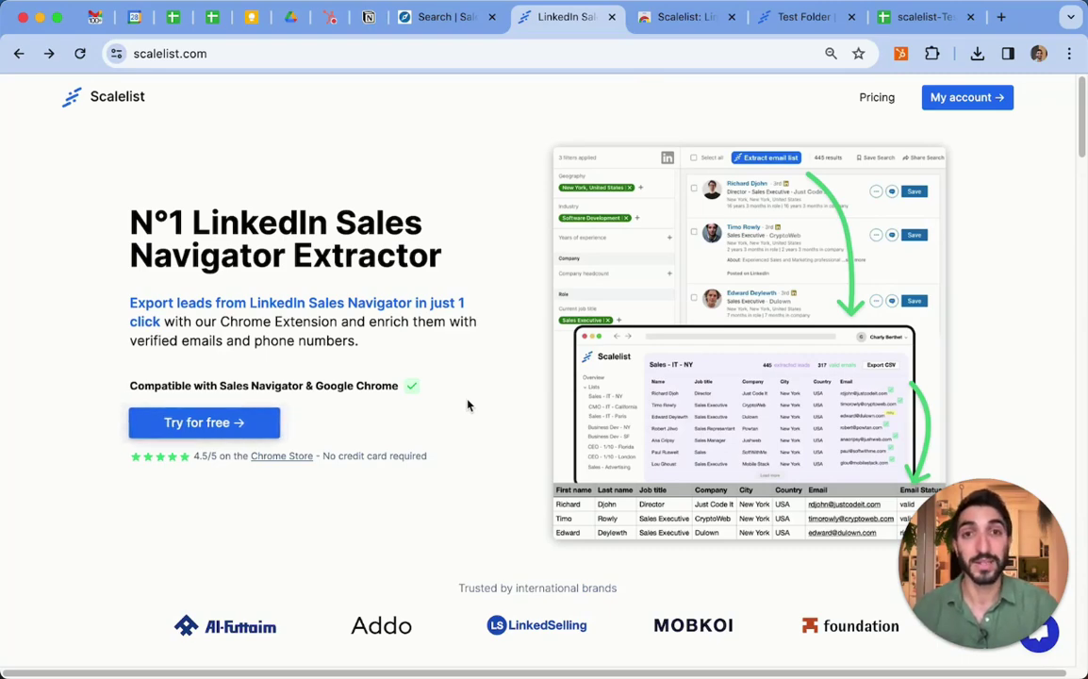
View the Scalelist extension's Chrome Web Store page, then return to the Sales Navigator CTO search.
left_click(687, 32)
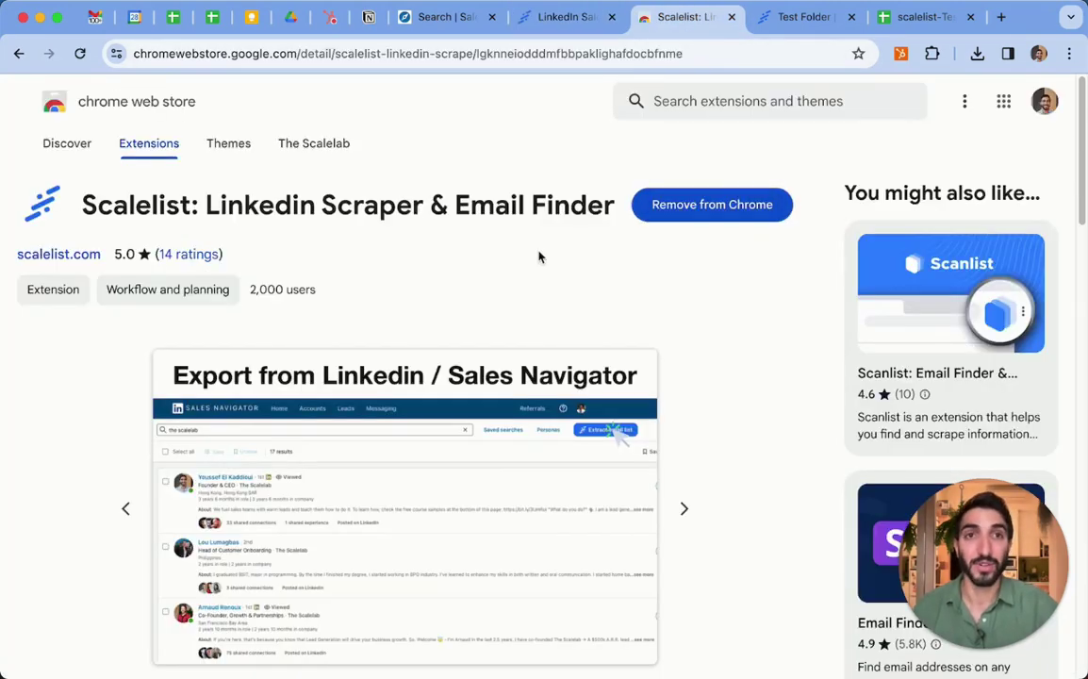
left_click(444, 16)
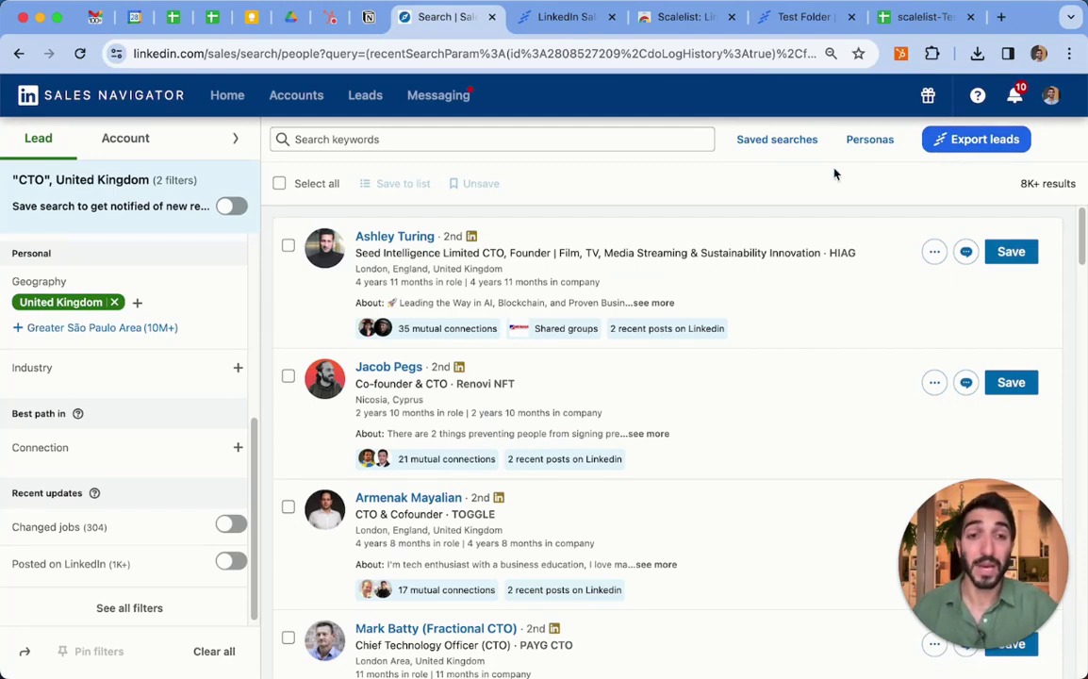
Switch to the Scalelist tab showing the Overview dashboard of extracted lists.
left_click(797, 17)
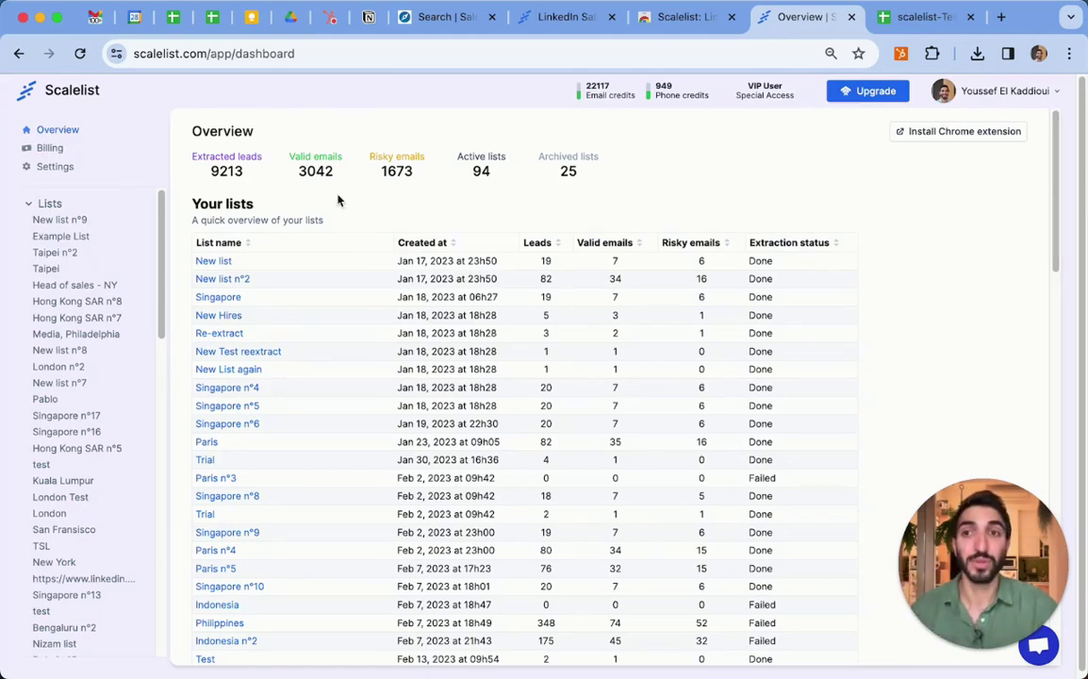
Add a new Scalelist folder named 'Test folder 2'.
scroll(89, 252, "down", 10)
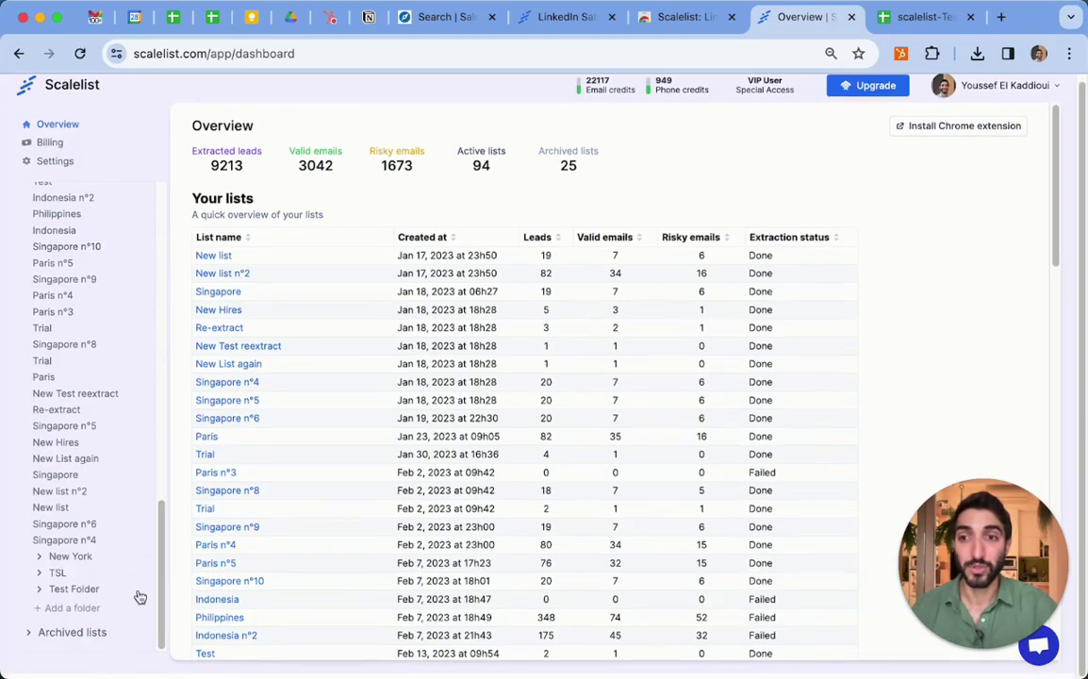
left_click(98, 609)
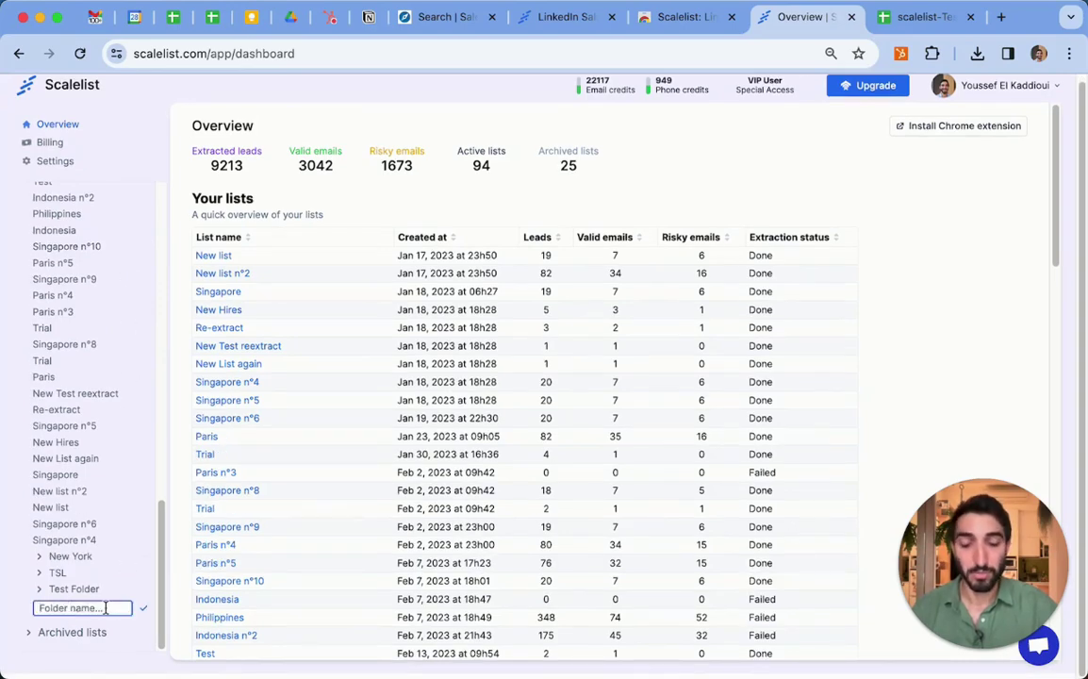
type("Tes")
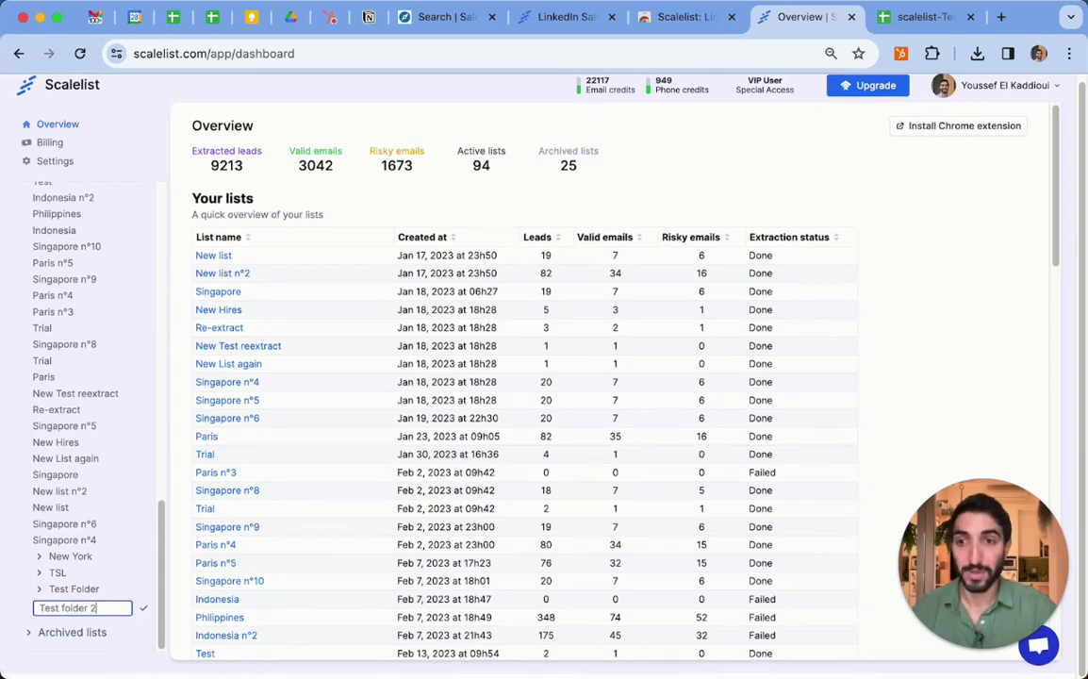
type("t folder 2")
left_click(143, 608)
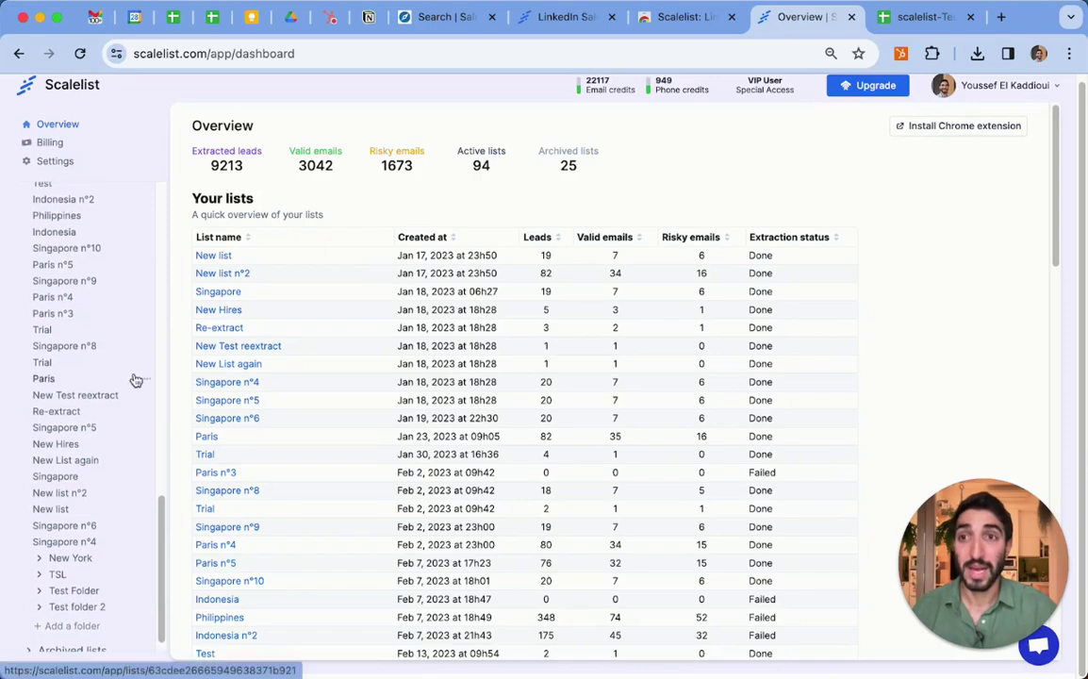
Move Example List into Test folder 2 and open that folder.
scroll(136, 380, "up", 15)
left_click(151, 239)
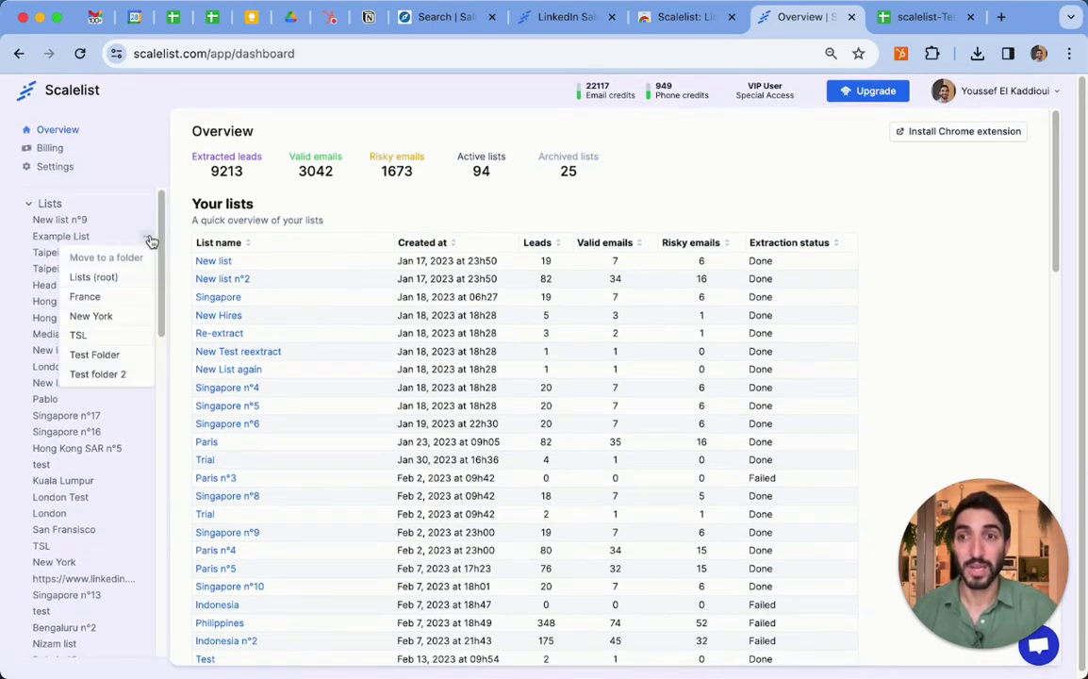
left_click(106, 375)
scroll(117, 359, "down", 15)
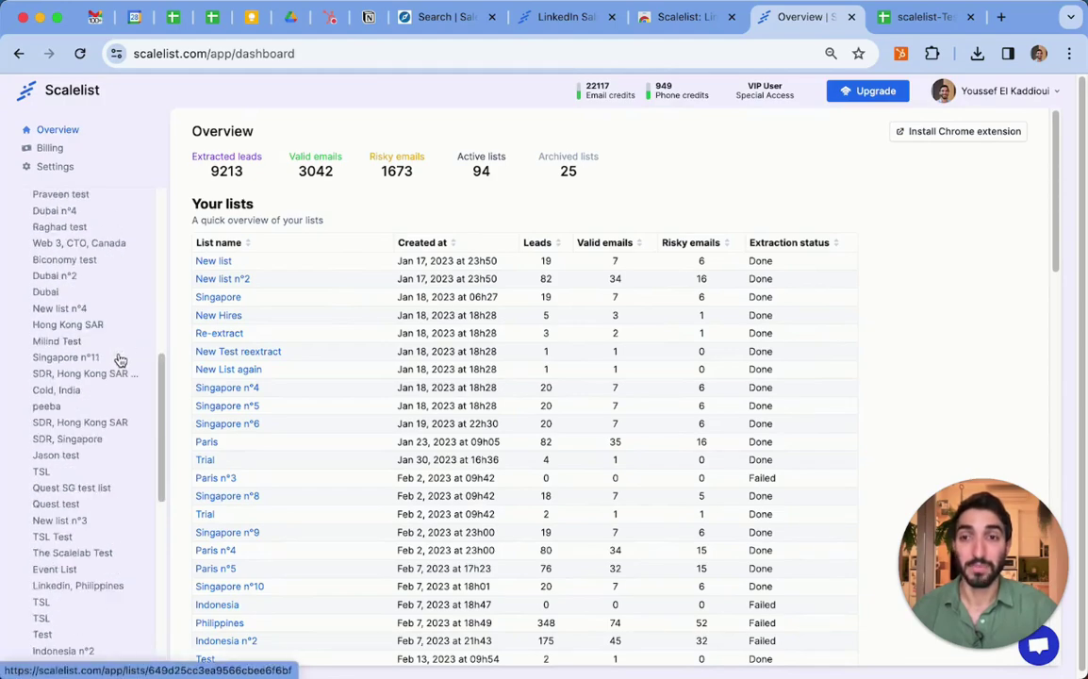
left_click(73, 596)
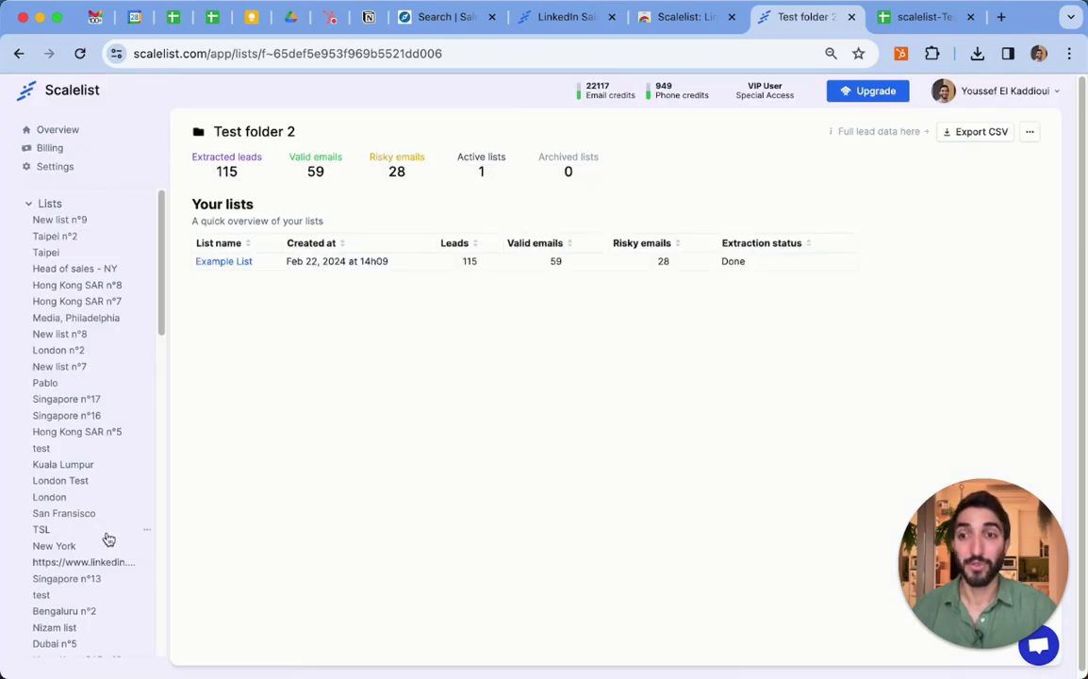
Open Test Folder from the sidebar to show its six lead lists.
scroll(106, 539, "down", 15)
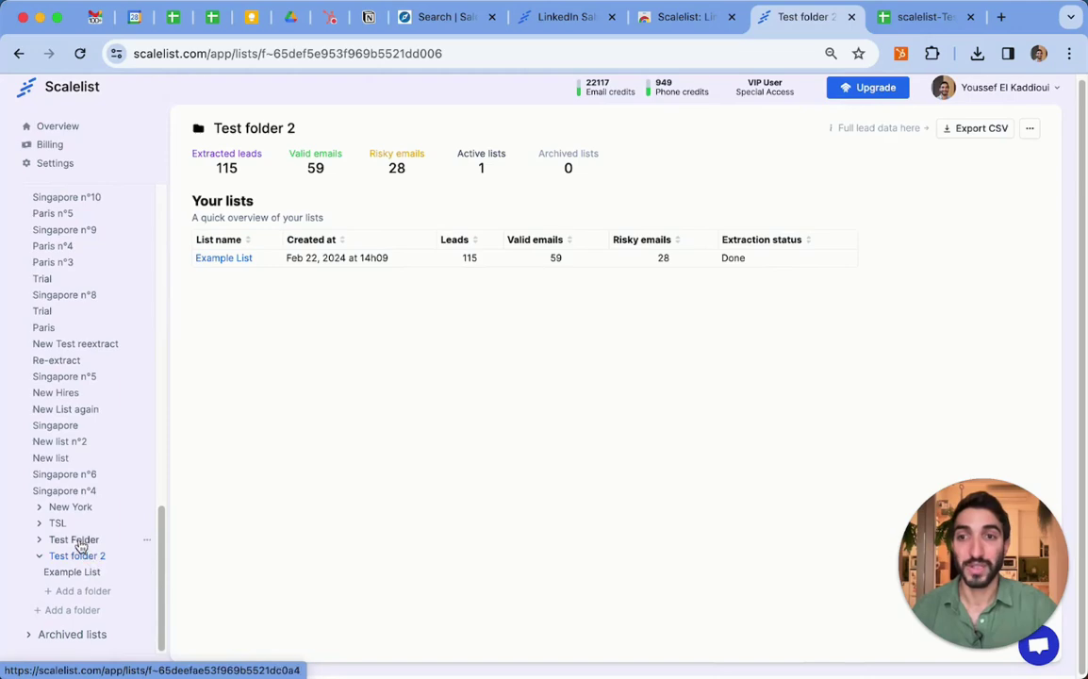
left_click(80, 541)
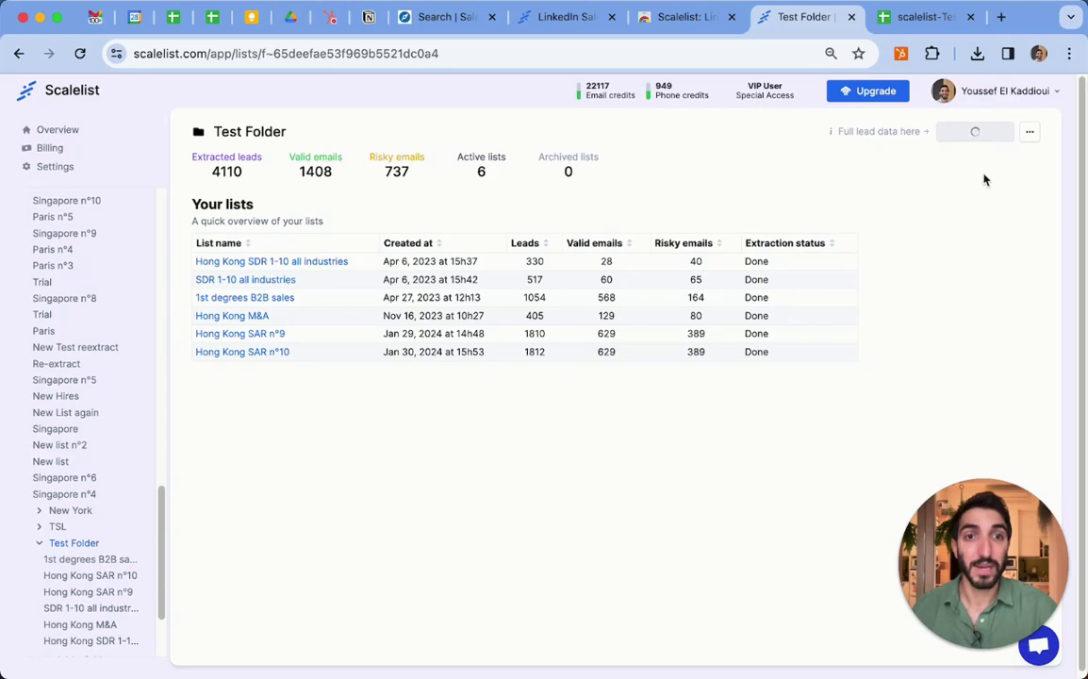
Check the other export formats, then switch to the 'scalelist-Test Folder' Google Sheets tab.
mouse_move(877, 144)
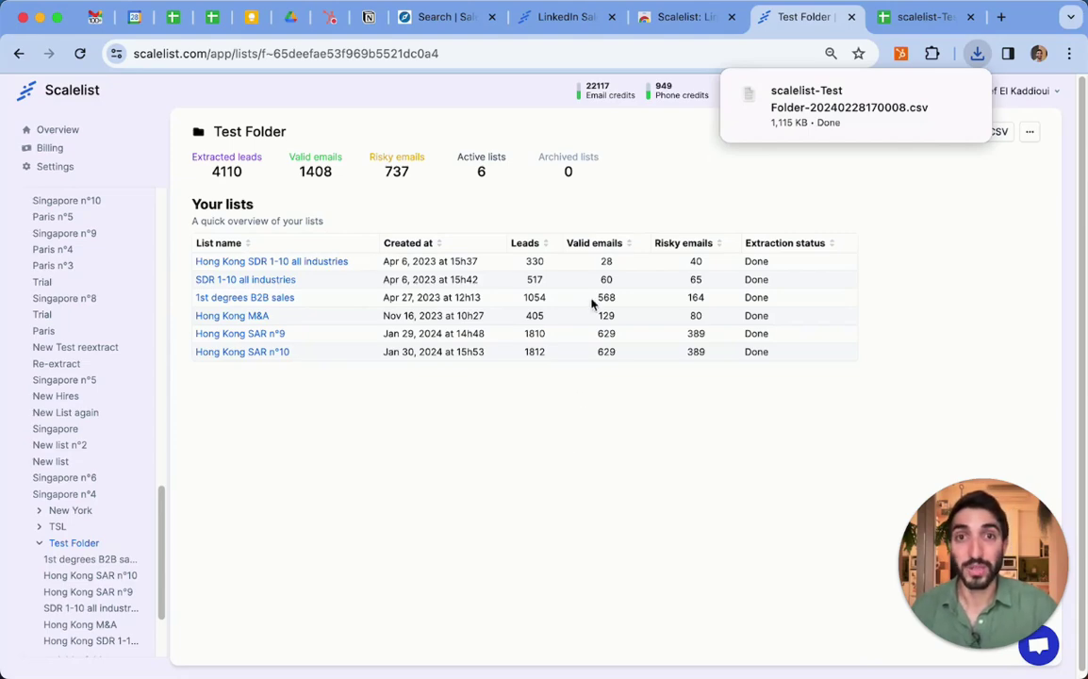
left_click(1030, 131)
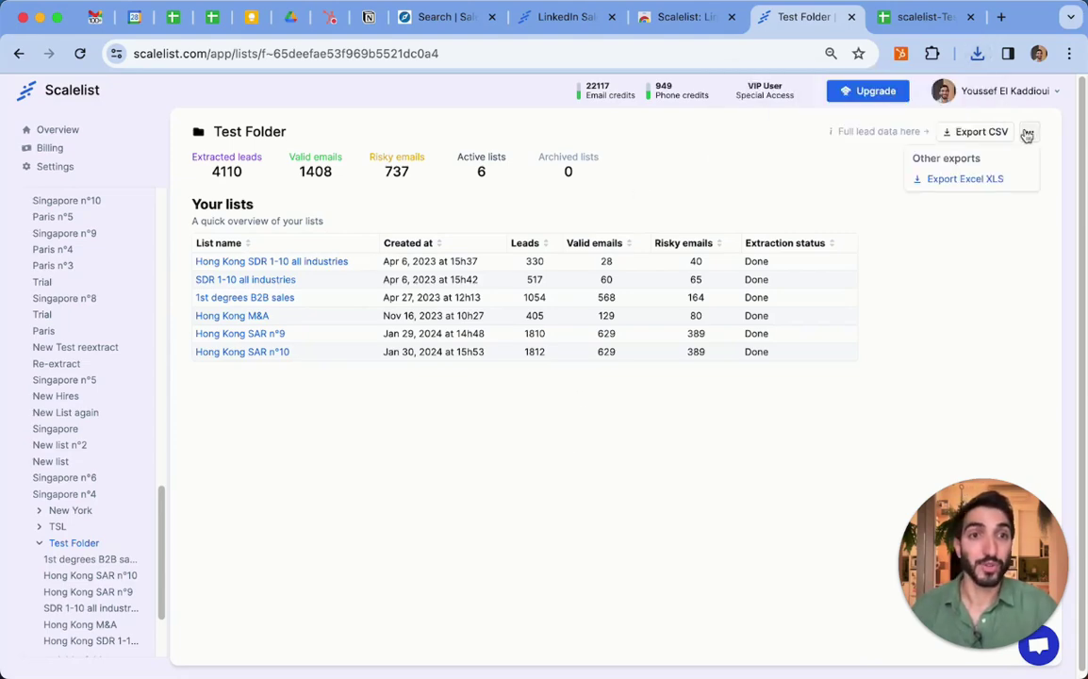
left_click(807, 190)
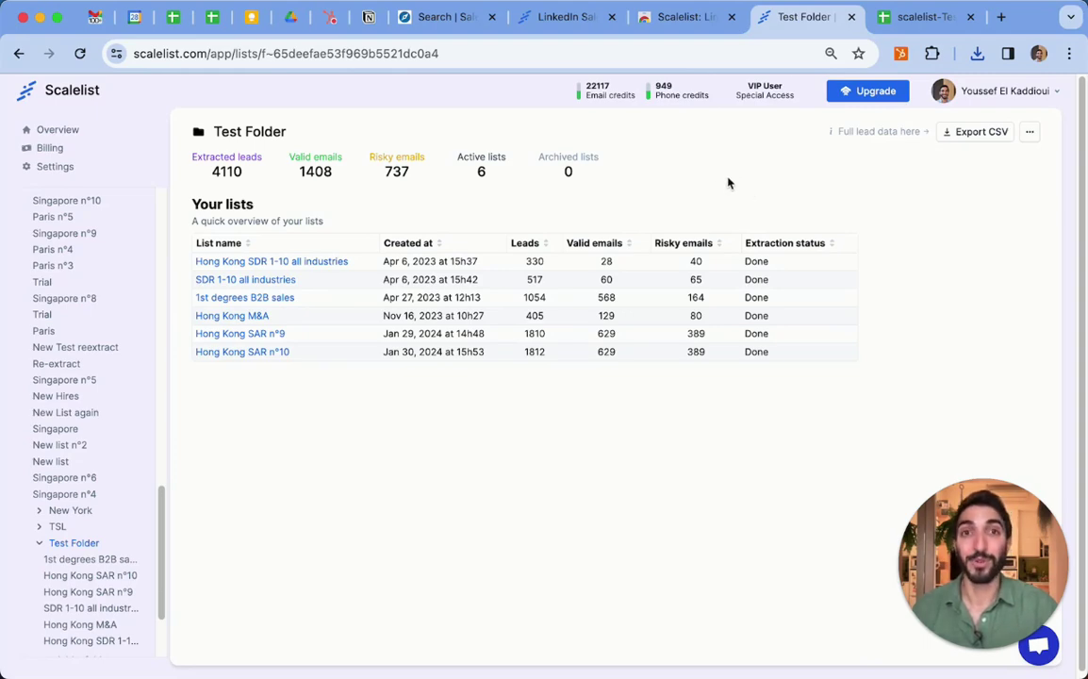
left_click(929, 17)
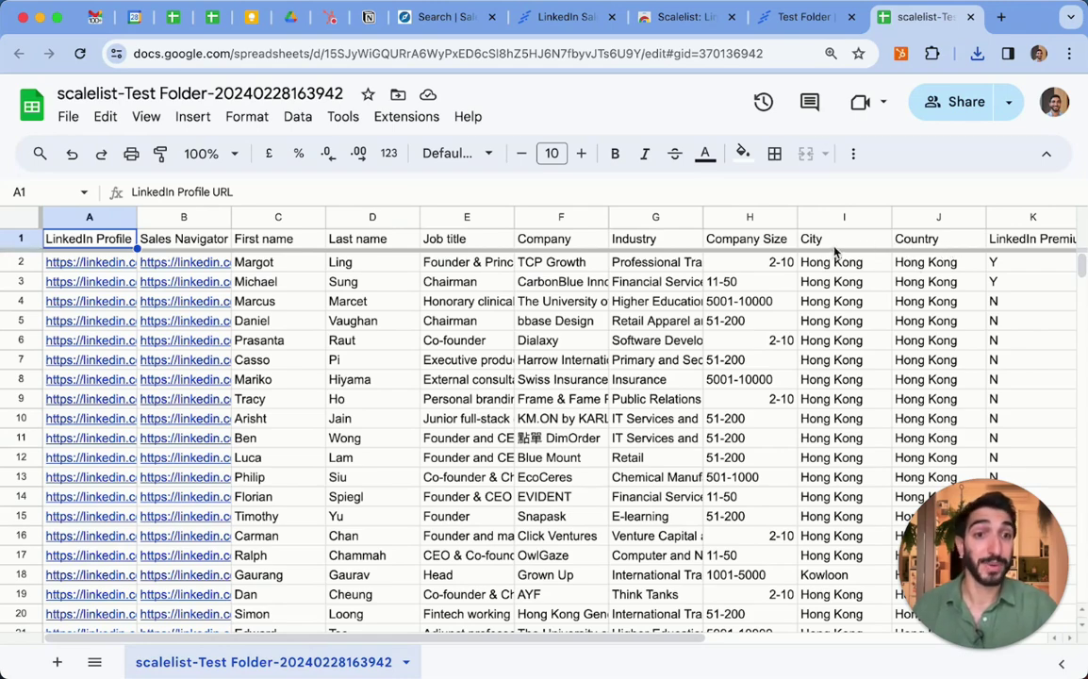
Select the Country header cell J1 and move right to the LinkedIn Premium and Website columns.
left_click(917, 240)
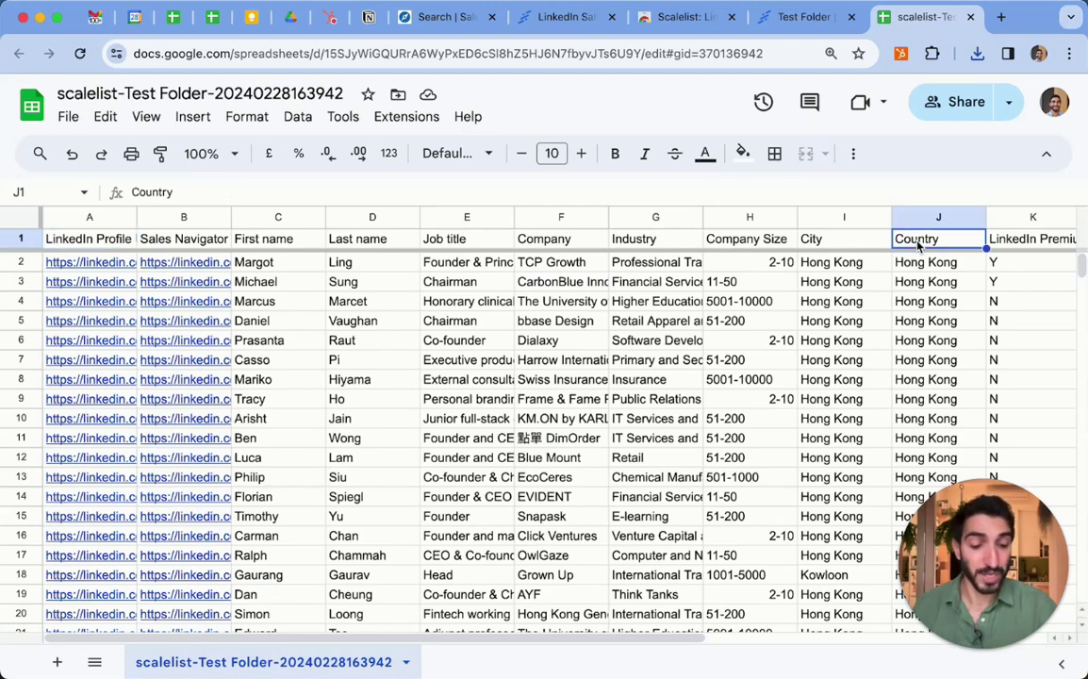
key("Right")
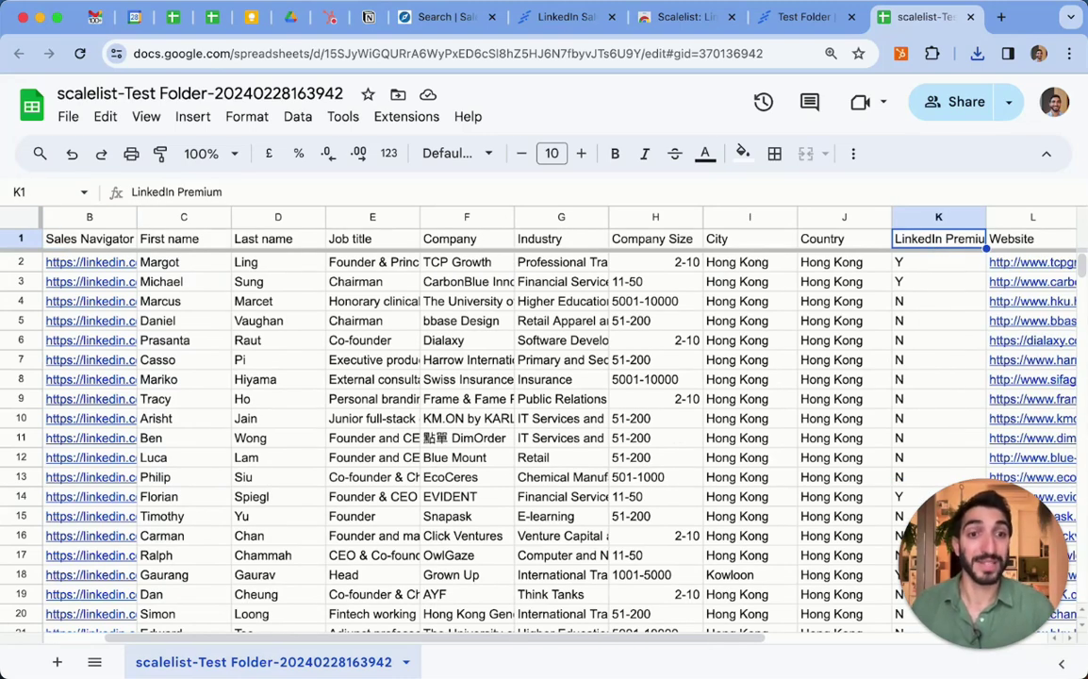
key("Right")
key("Right")
key("Right")
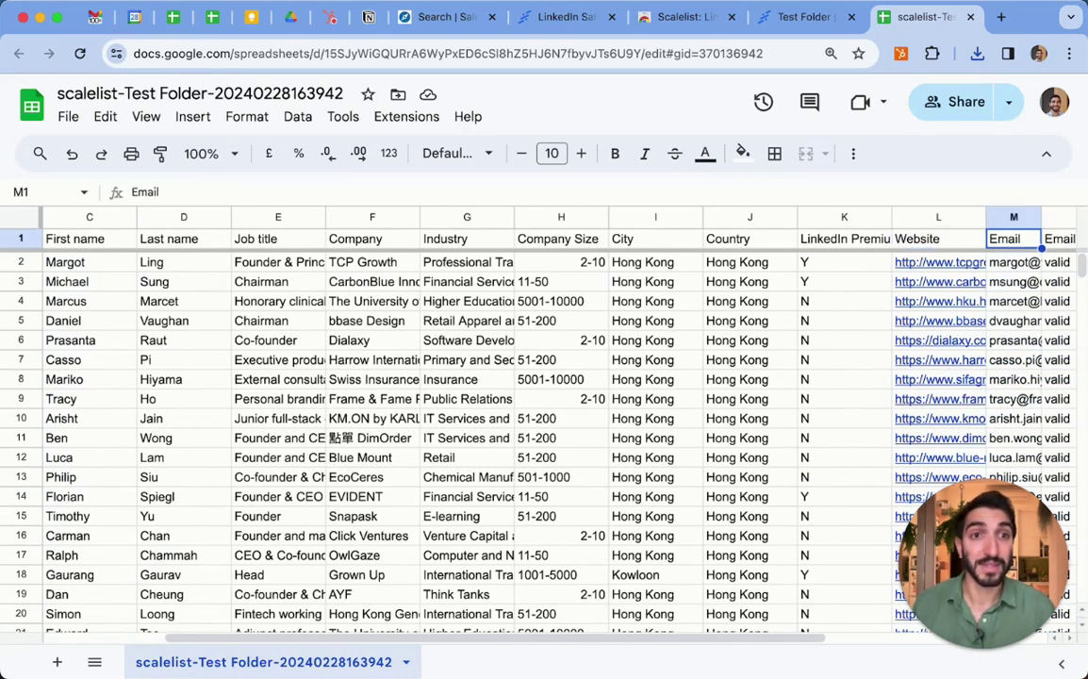